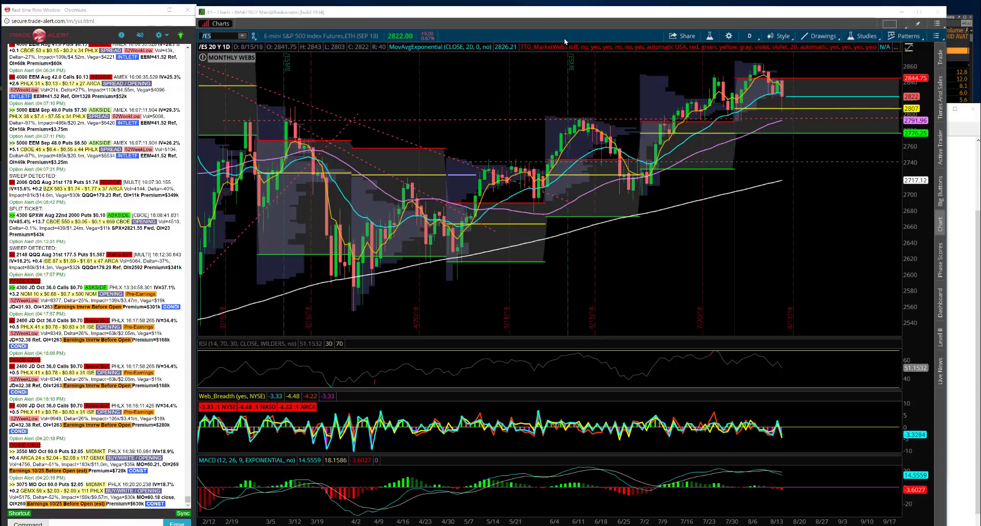
Bring the browser with the Twitter profile in front of the /ES chart
key(alt+Tab)
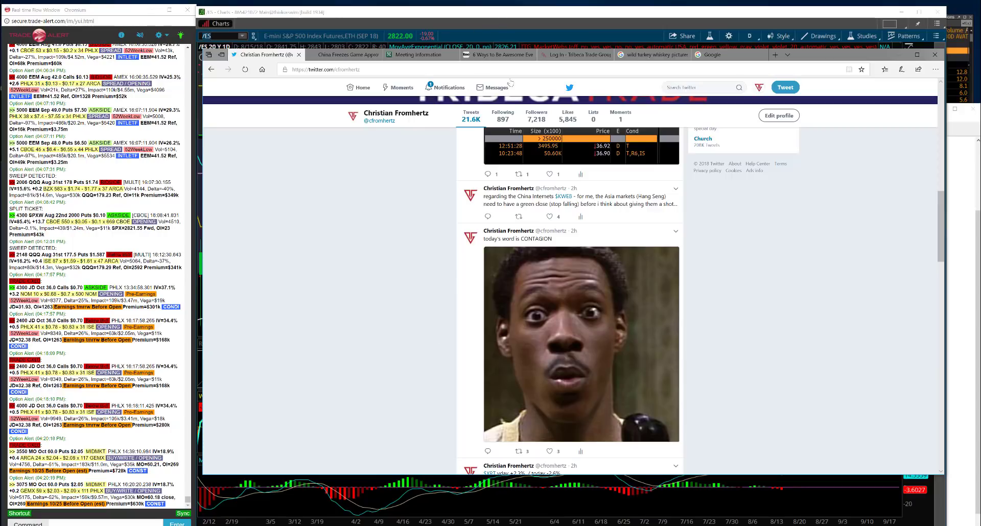
View the Wild Turkey image search, then hide the browser to reveal the /ES chart
key(ctrl+Tab)
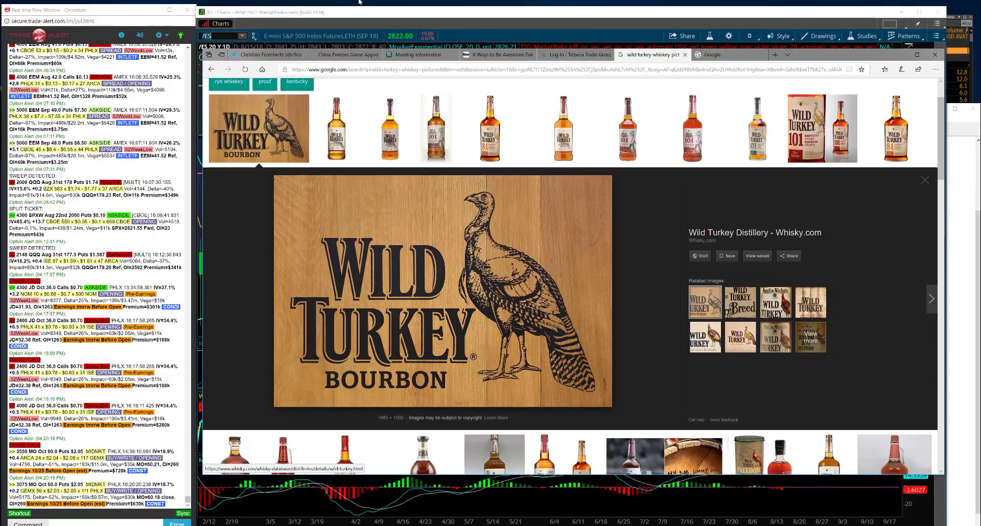
click(343, 11)
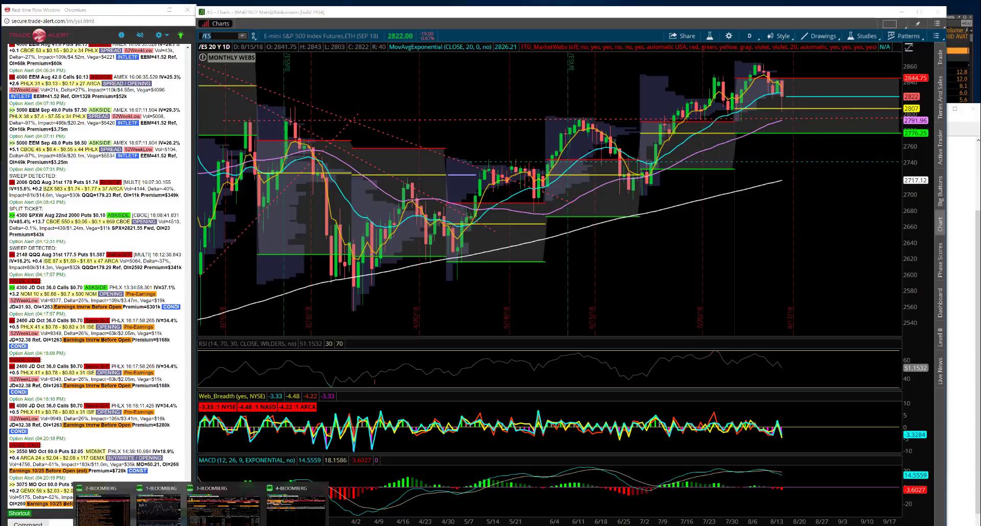
Load the one-year KWEB US Equity price chart in Bloomberg and choose the Candle style
click(224, 503)
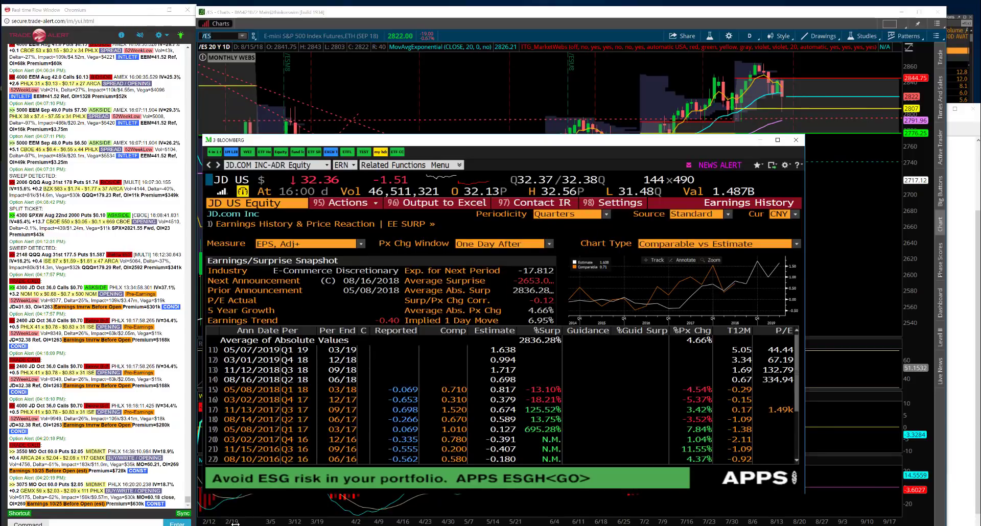
text(KWEB Equity GPO)
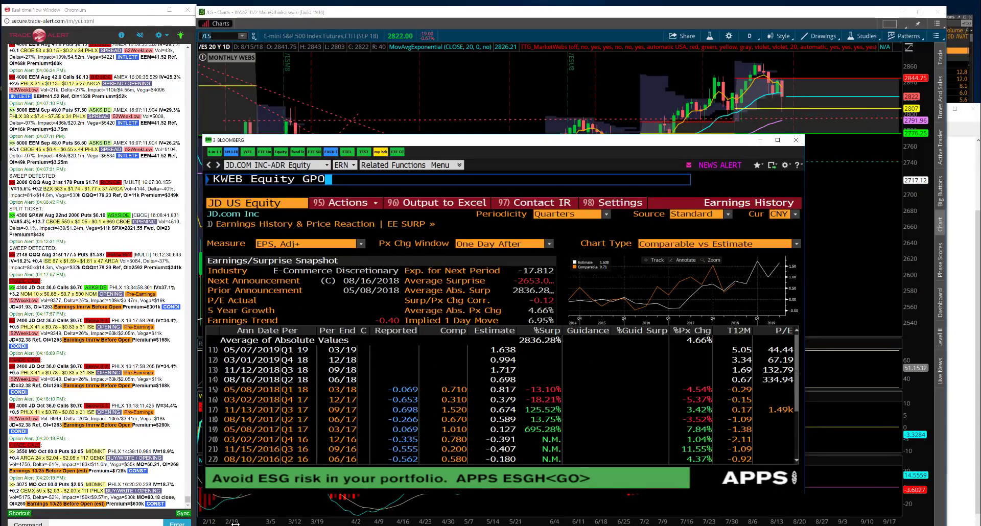
key(Return)
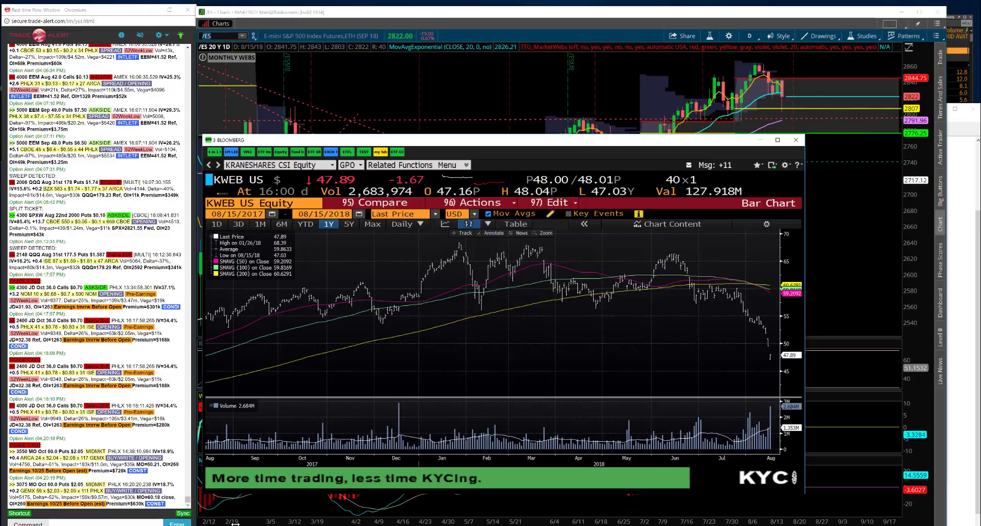
click(487, 224)
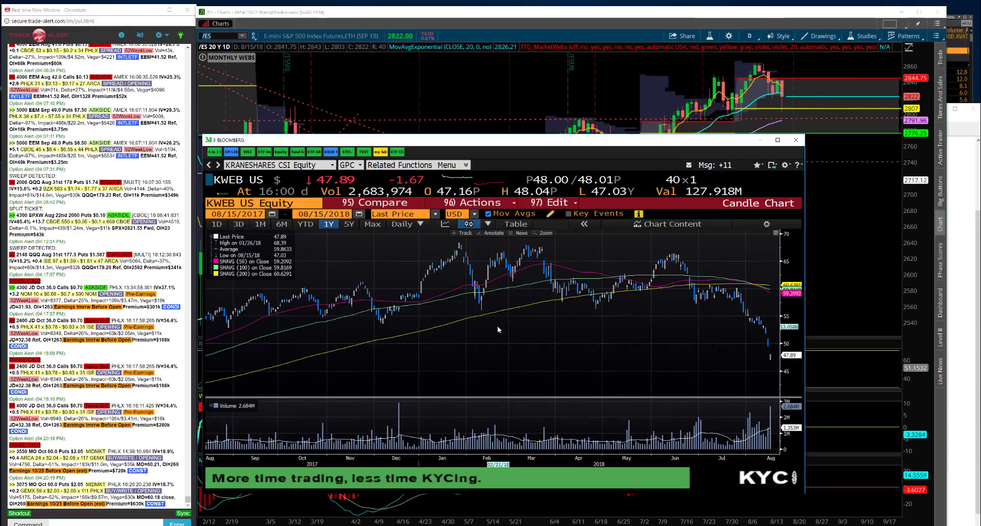
text(WEI)
From the World Equity Indices table, load Hang Seng's IMAP and its HCP daily historical prices
key(Return)
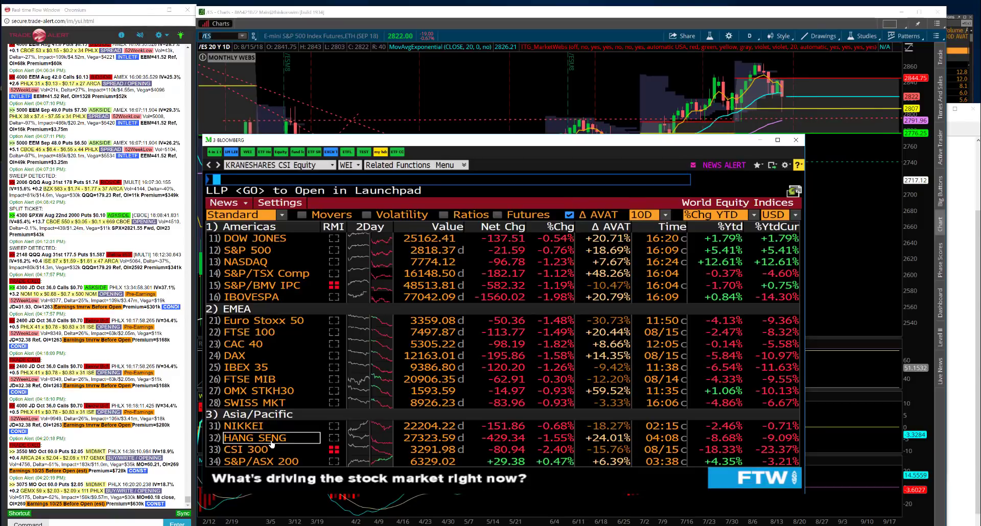
click(271, 440)
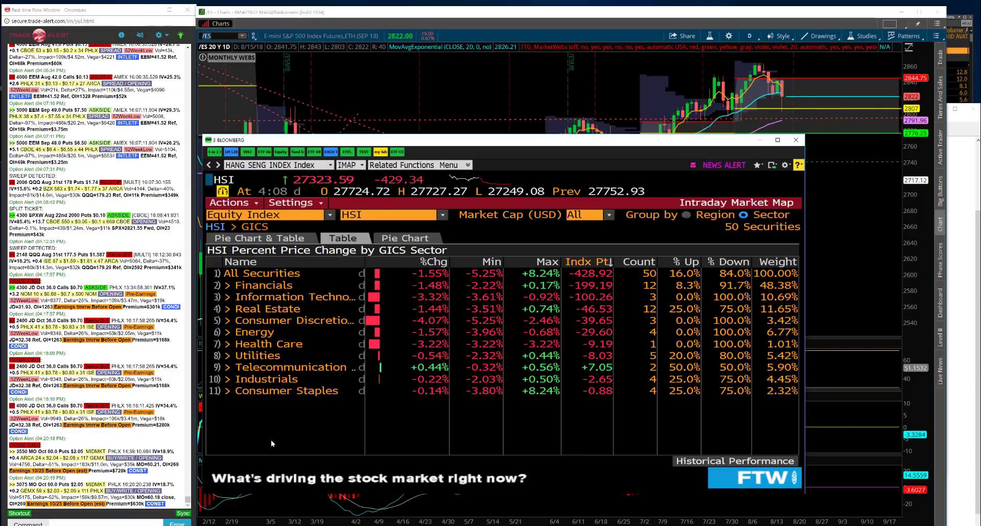
text(HCP)
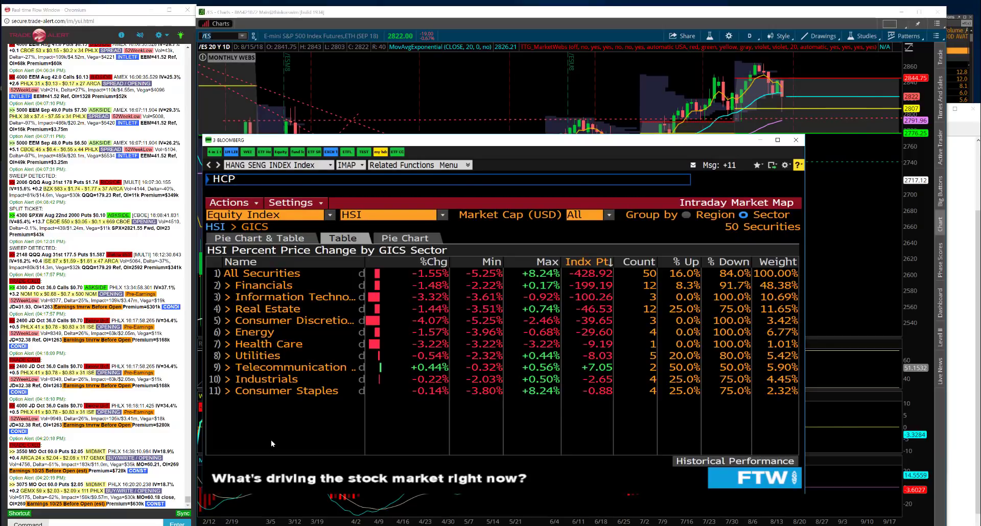
key(Return)
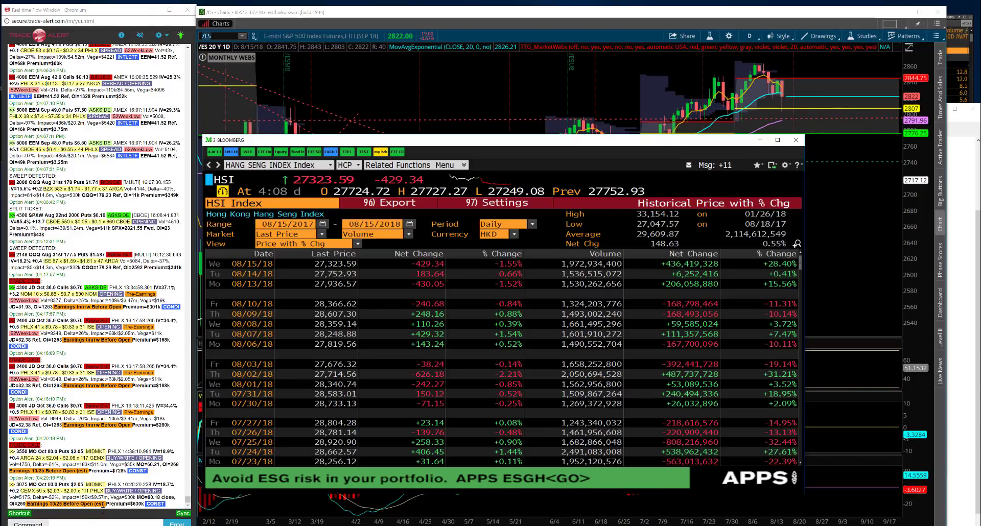
Return to the Twitter profile, select the Hang Seng and Shanghai figures in the Turkey tweet, then close it
key(alt+Tab)
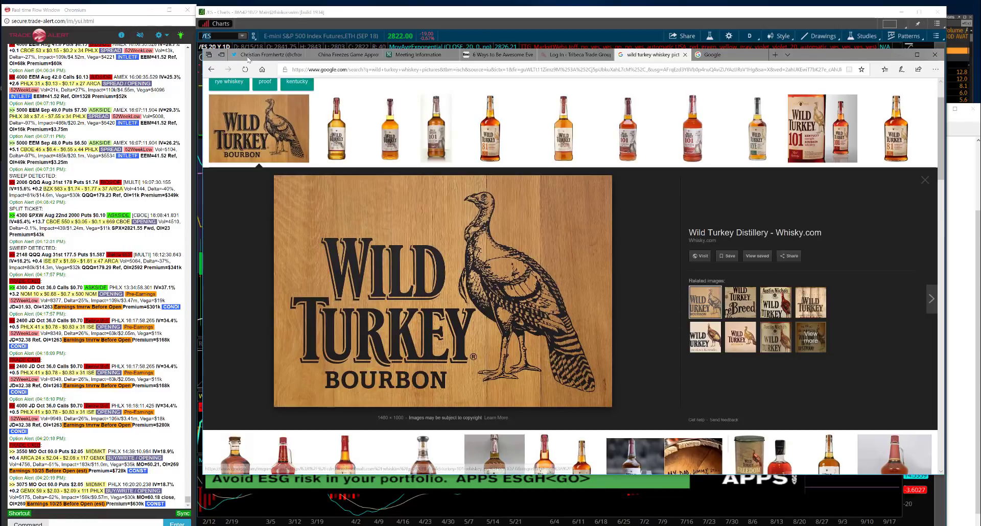
click(269, 54)
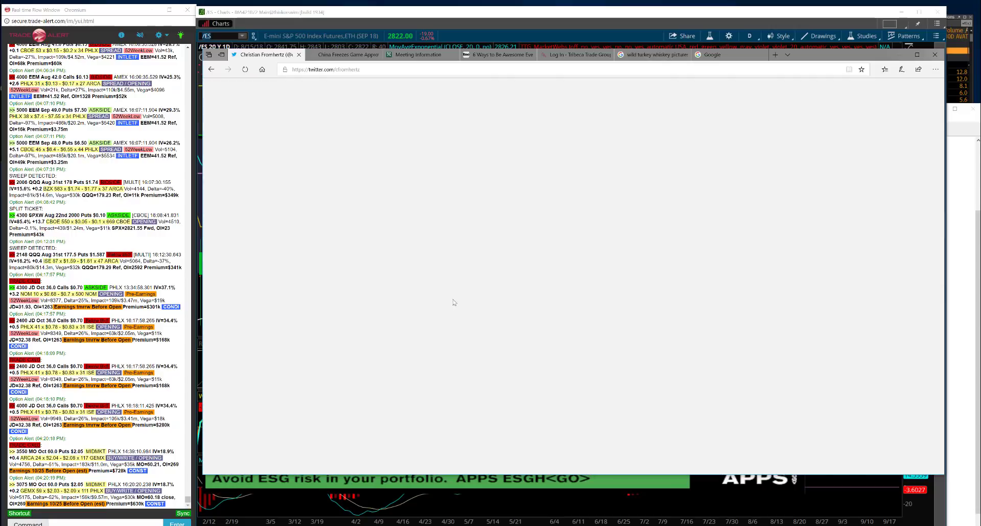
scroll(396, 298, up, 5)
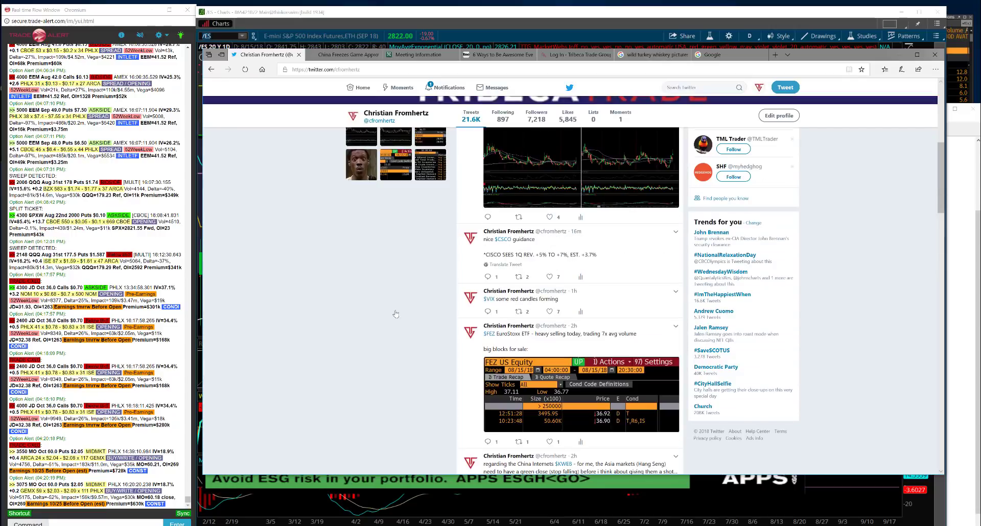
scroll(396, 307, up, 5)
scroll(398, 323, down, 5)
scroll(405, 332, down, 5)
scroll(405, 332, down, 5)
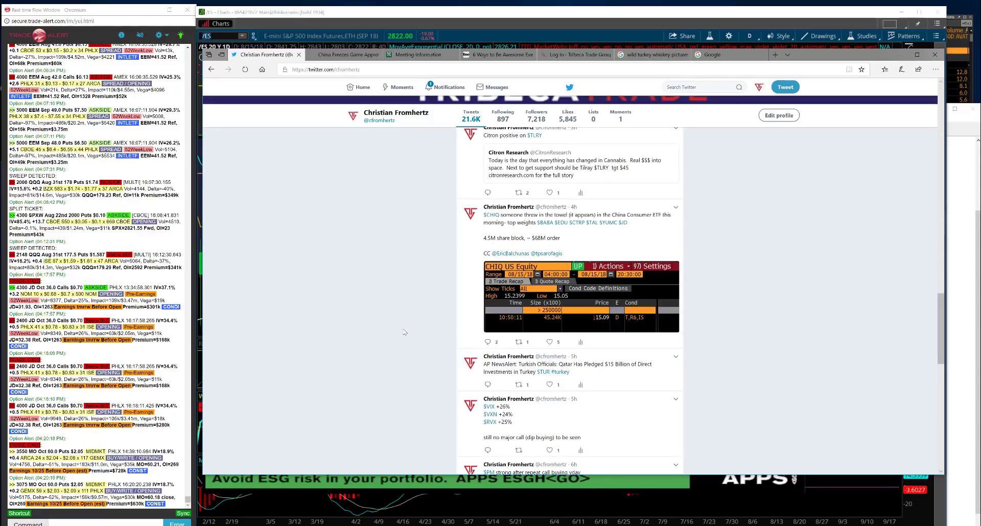
scroll(404, 332, down, 5)
scroll(404, 332, down, 5)
scroll(404, 332, down, 5)
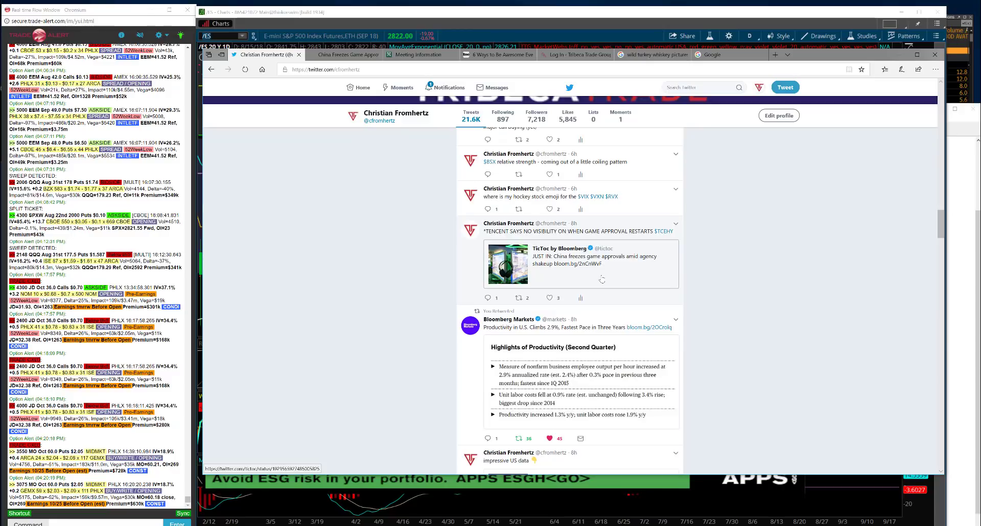
scroll(603, 280, up, 3)
scroll(575, 291, up, 3)
scroll(534, 307, up, 2)
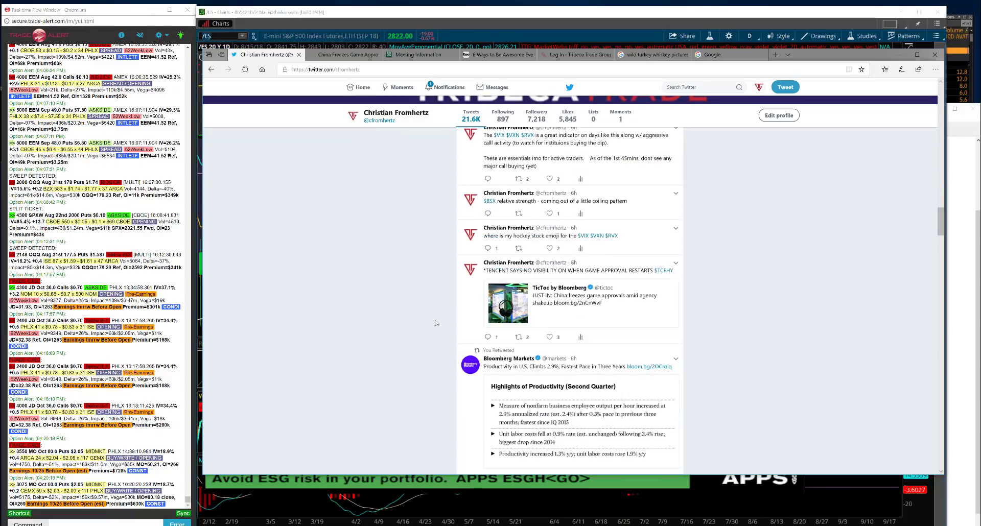
scroll(435, 323, down, 3)
scroll(435, 323, down, 3)
scroll(435, 322, down, 3)
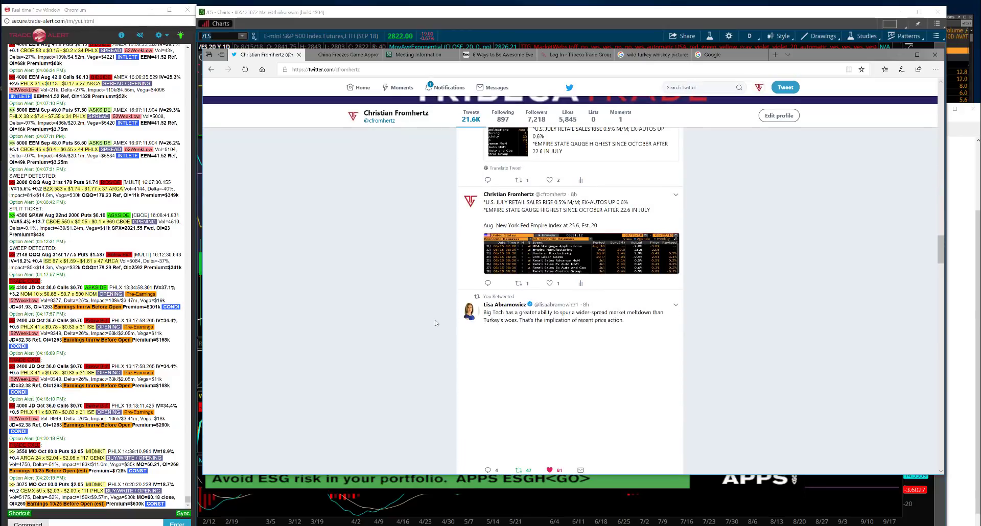
scroll(435, 322, down, 5)
scroll(436, 323, down, 3)
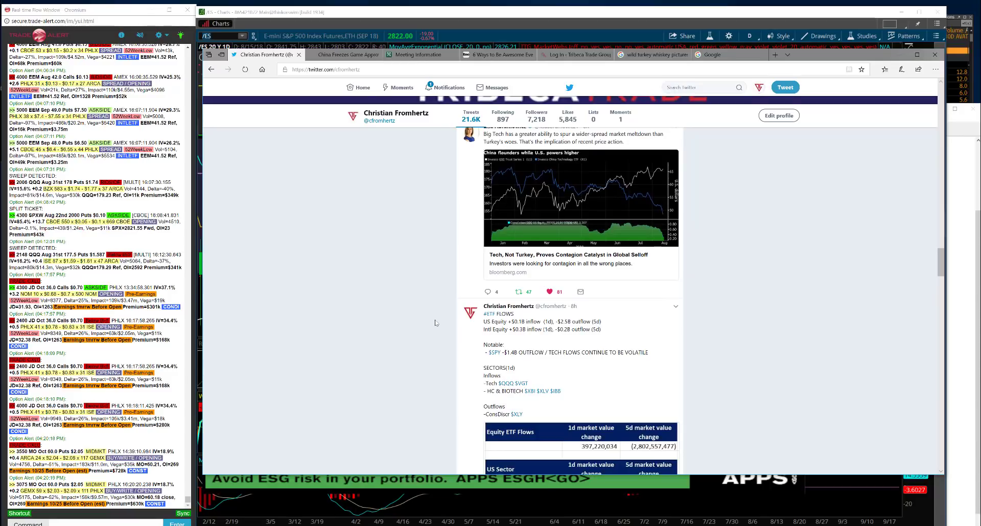
scroll(435, 323, down, 8)
scroll(436, 322, down, 4)
scroll(561, 281, up, 3)
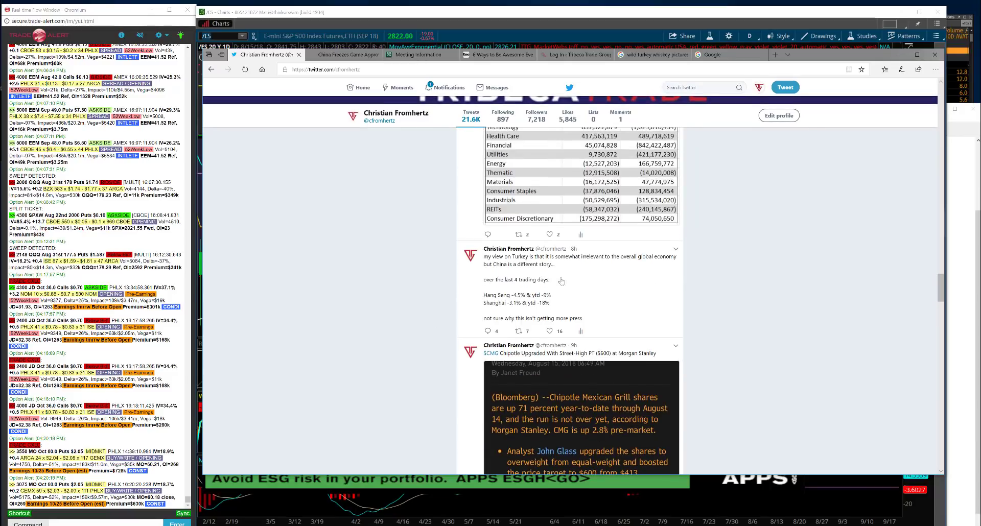
drag(551, 303, 432, 301)
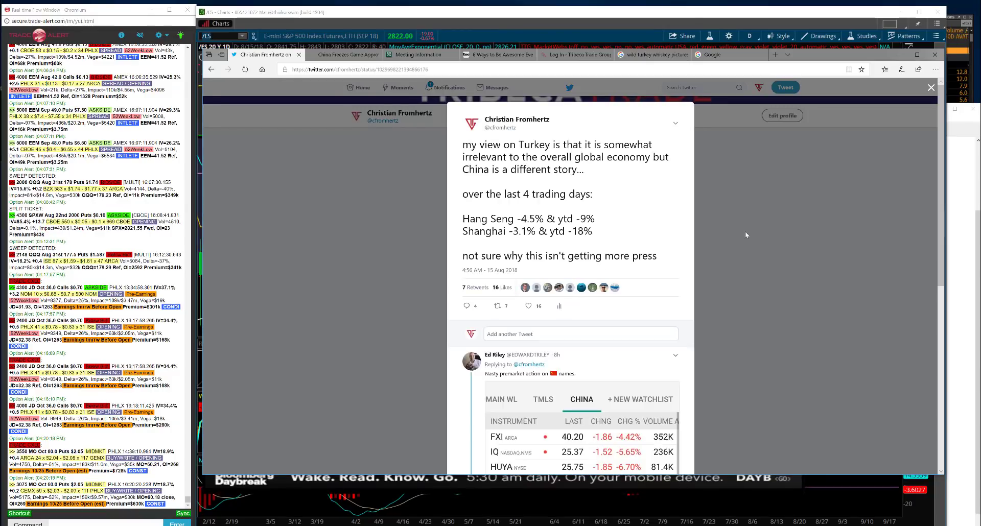
click(360, 292)
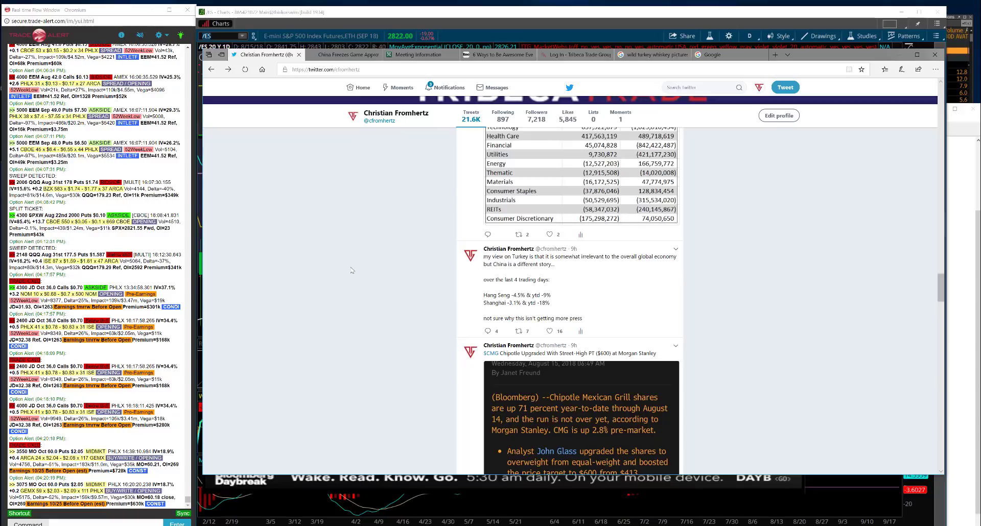
Hide the browser and chart BKX, then VIX, then VVIX daily candles in thinkorswim
click(270, 7)
text(B)
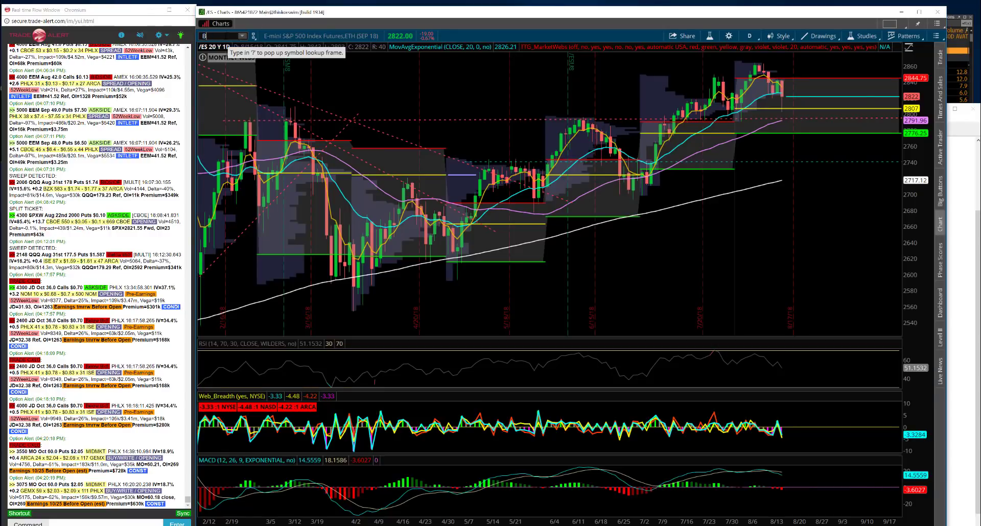
text(KX)
key(Return)
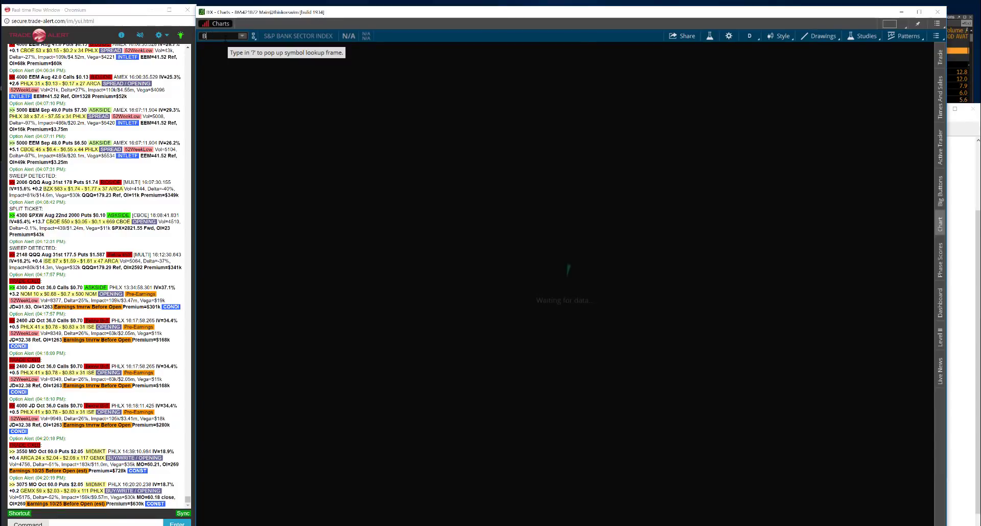
text(VIX)
key(Return)
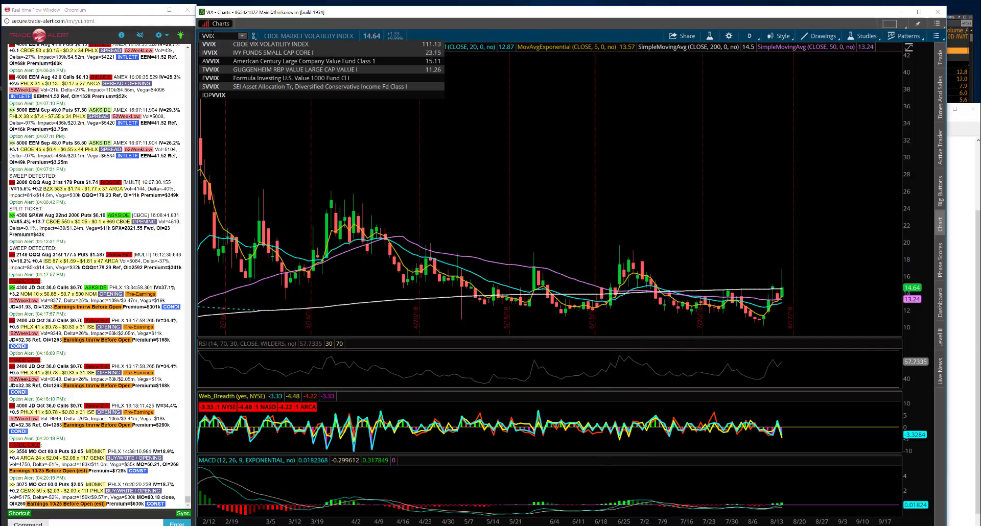
key(Return)
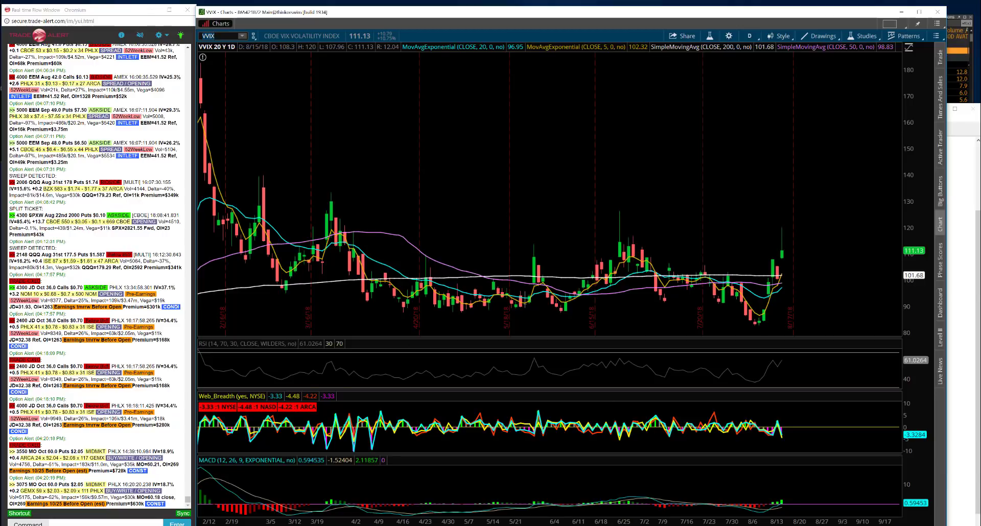
scroll(408, 288, down, 3)
scroll(536, 230, up, 2)
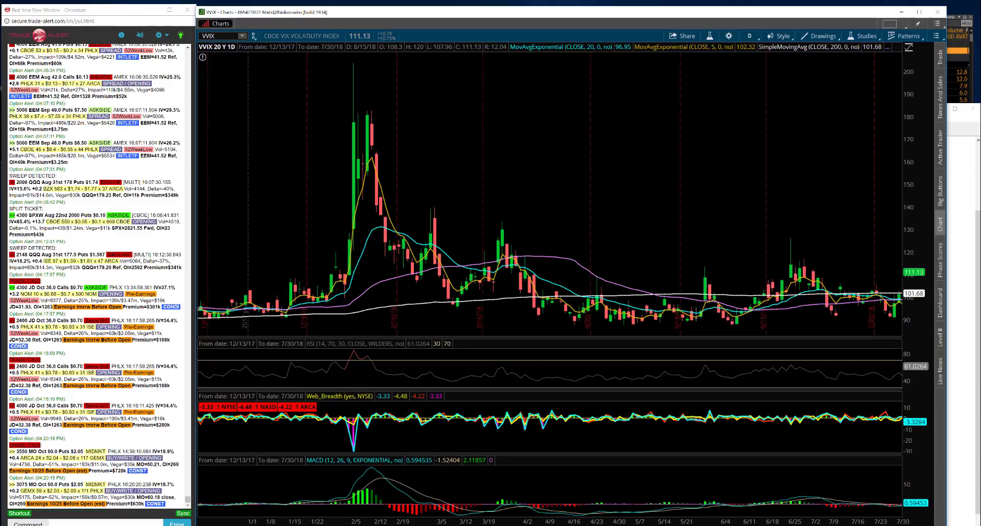
scroll(537, 230, up, 2)
scroll(536, 230, up, 2)
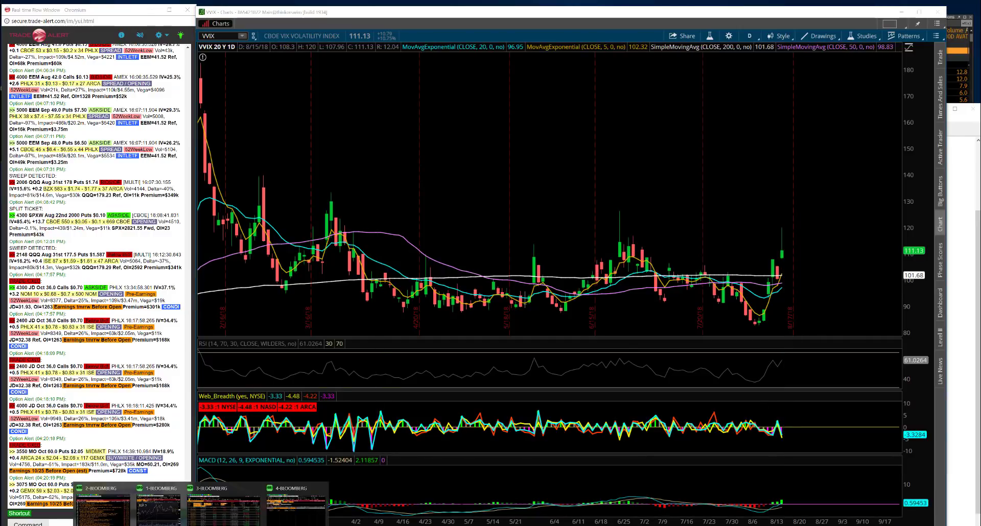
Review JD.com's ERN earnings history in Bloomberg, briefly pulling a news panel over it
click(223, 502)
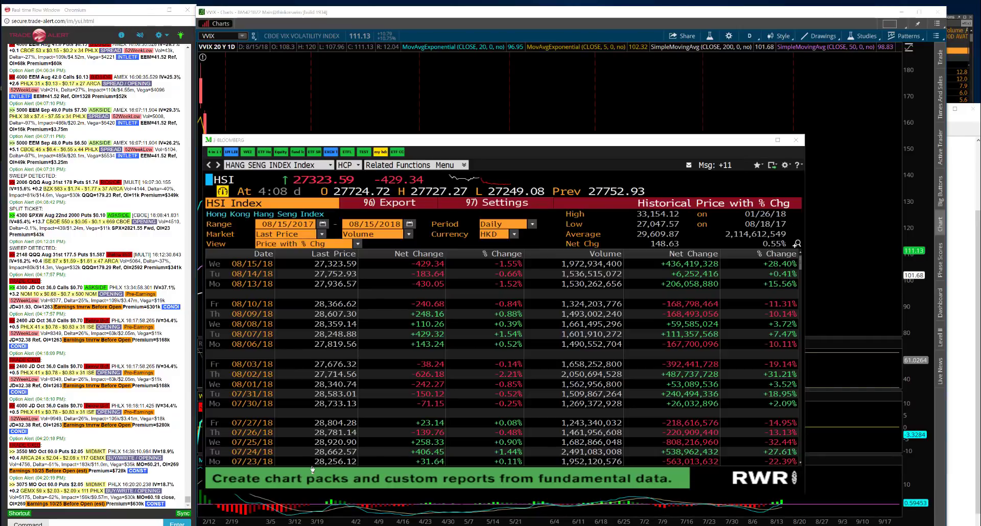
text(JD Equity ER)
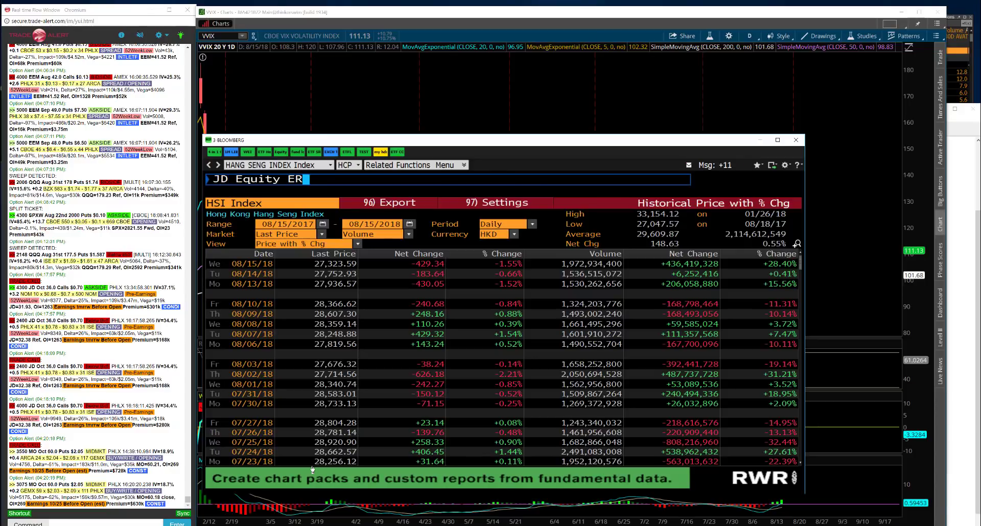
text(N)
key(Return)
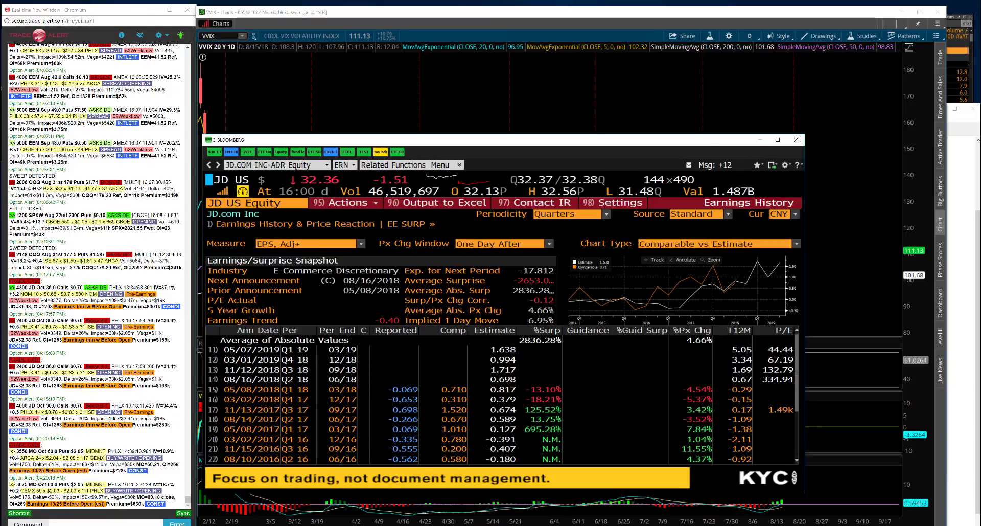
drag(582, 138, 498, 112)
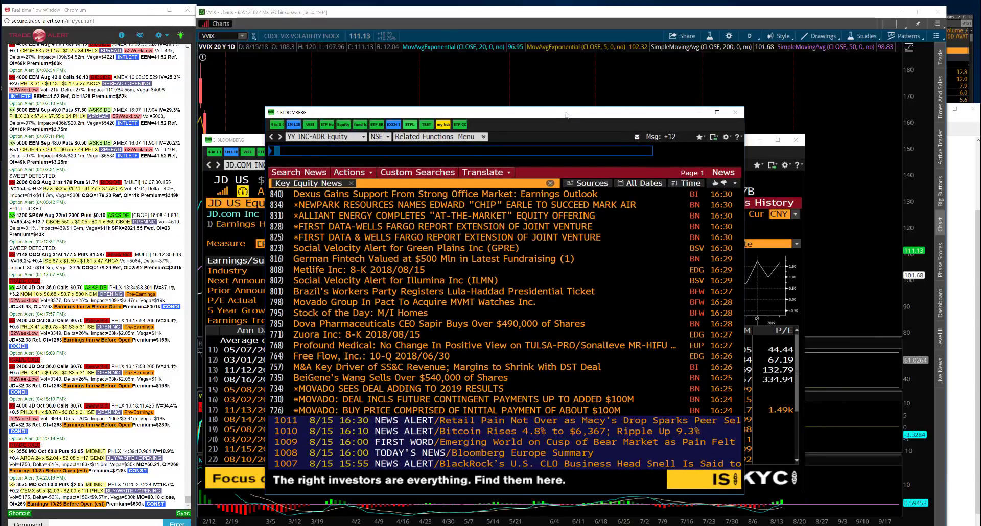
drag(560, 113, 559, 114)
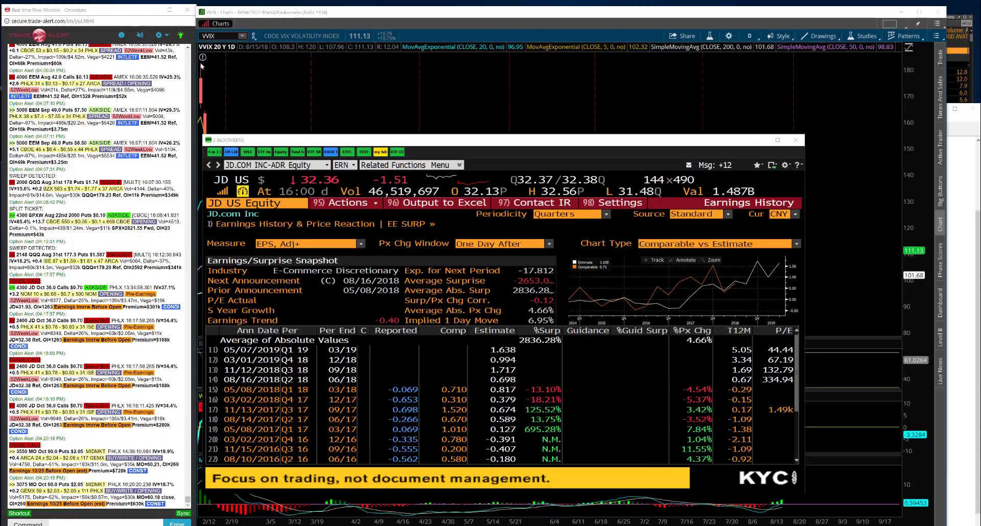
Return to thinkorswim and load the Russell 2000 ETF chart
key(alt+Tab)
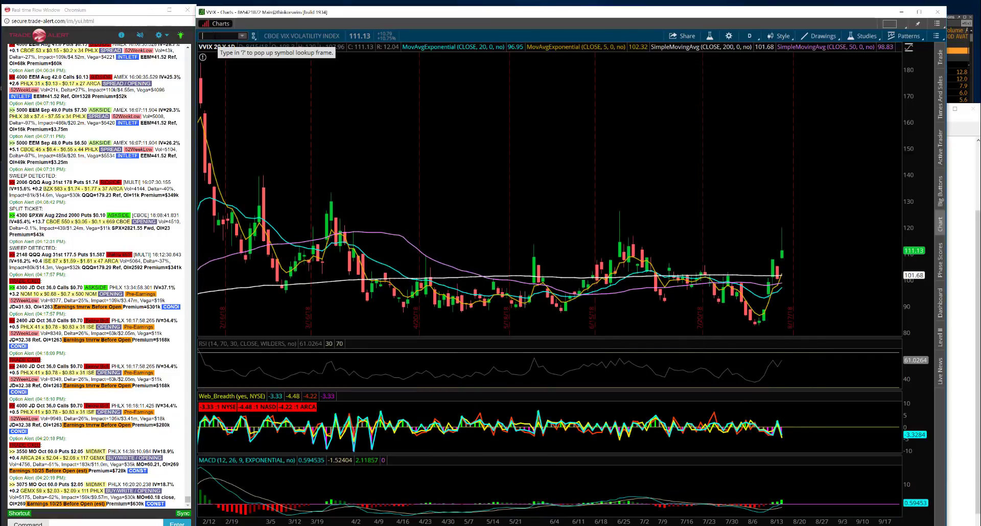
text(IWM)
key(Return)
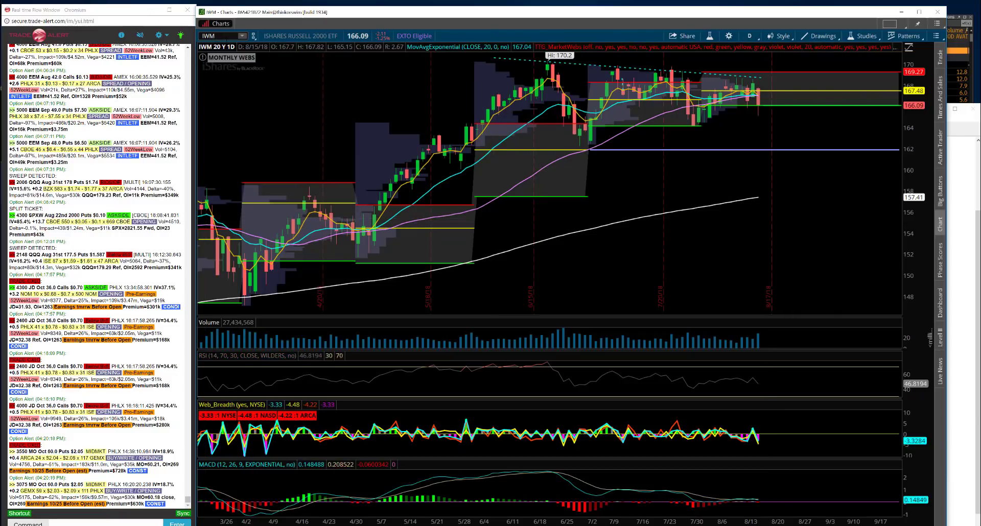
Chart QQQ on five-minute intraday candles, then begin replacing the ticker
click(208, 36)
key(BackSpace)
text(QQQ)
key(Return)
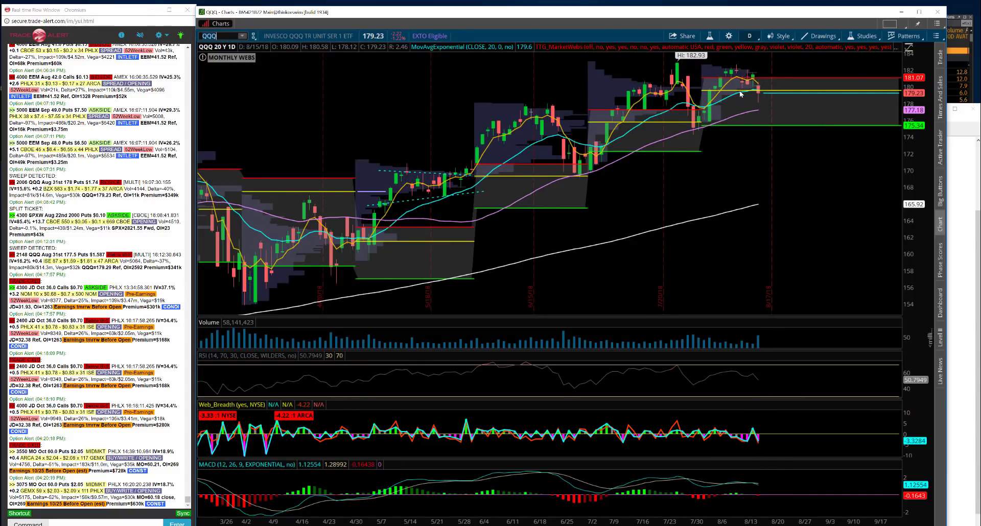
click(749, 36)
key(Return)
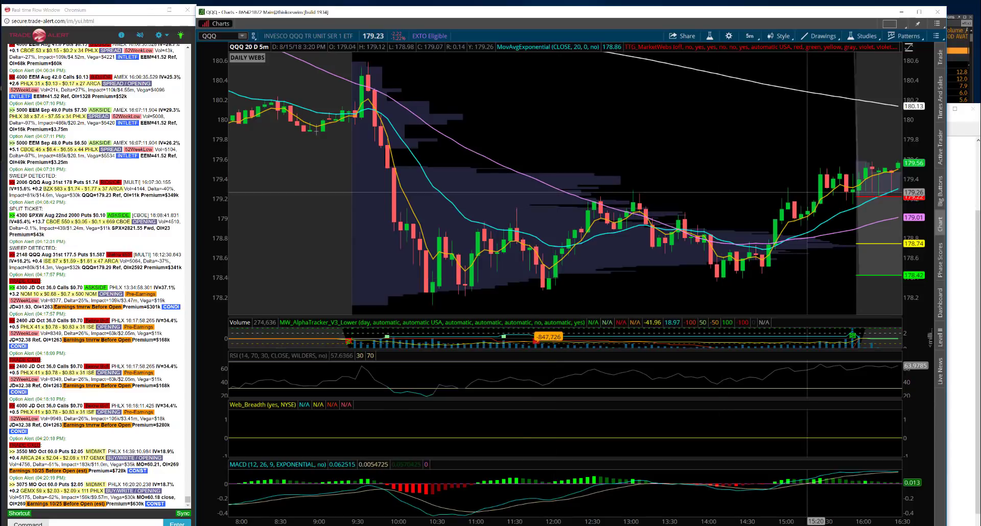
scroll(567, 184, down, 3)
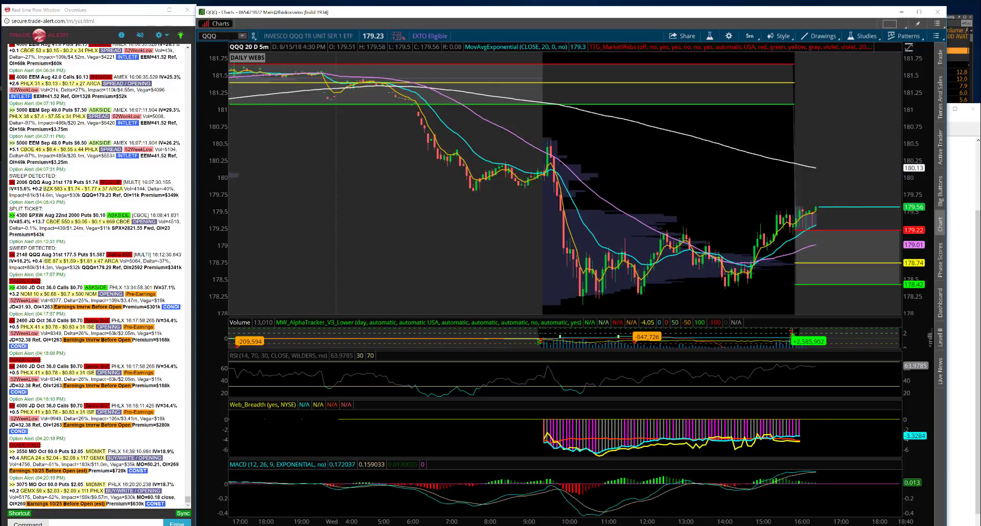
click(208, 36)
text(BS)
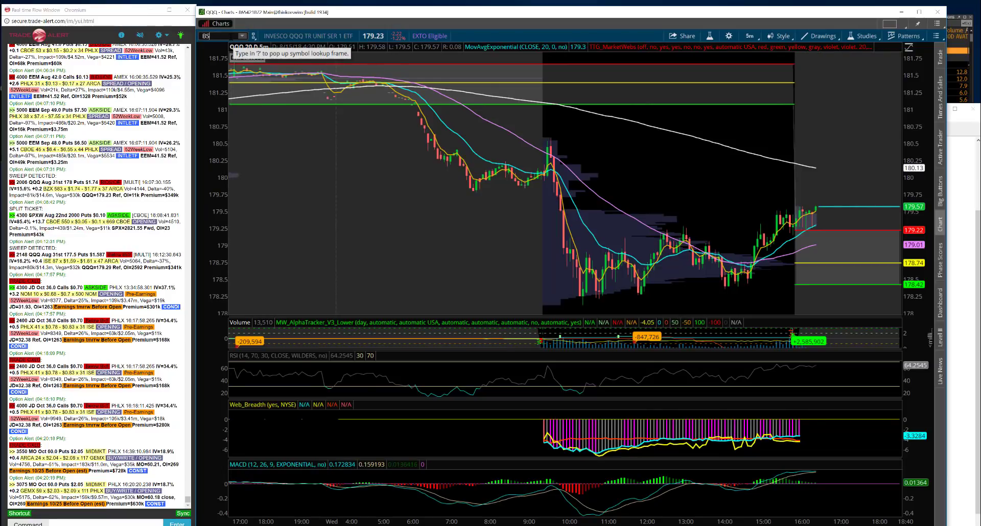
text(X)
Chart BSX with the 20Y:1D daily time frame
key(Return)
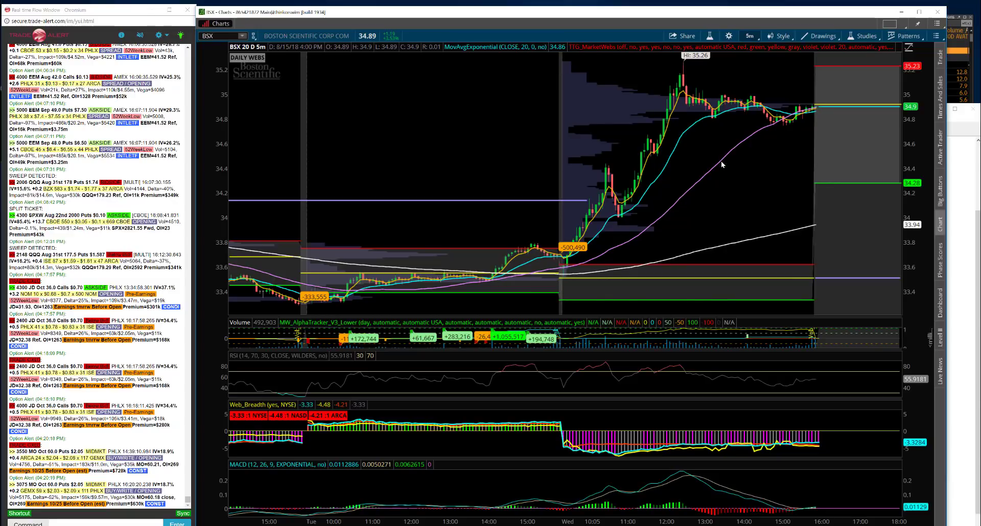
click(750, 36)
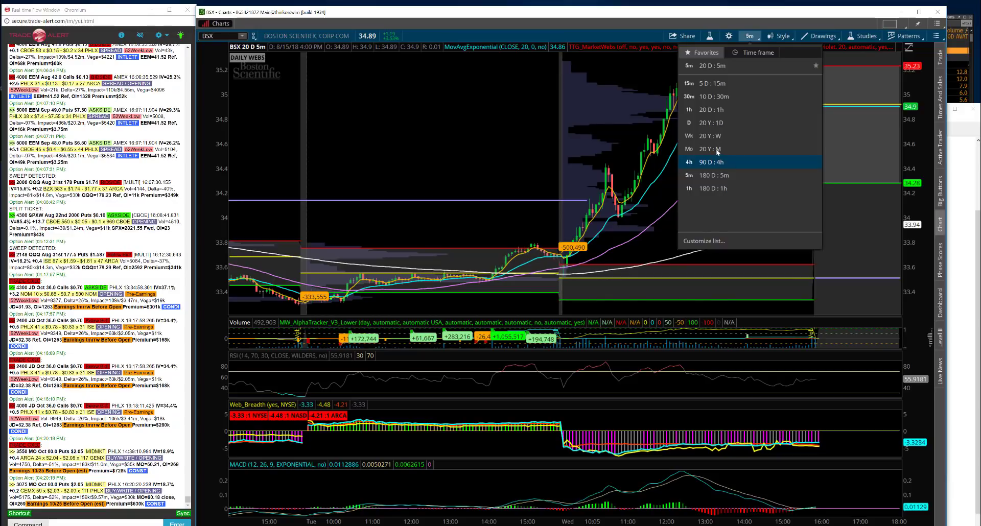
click(734, 123)
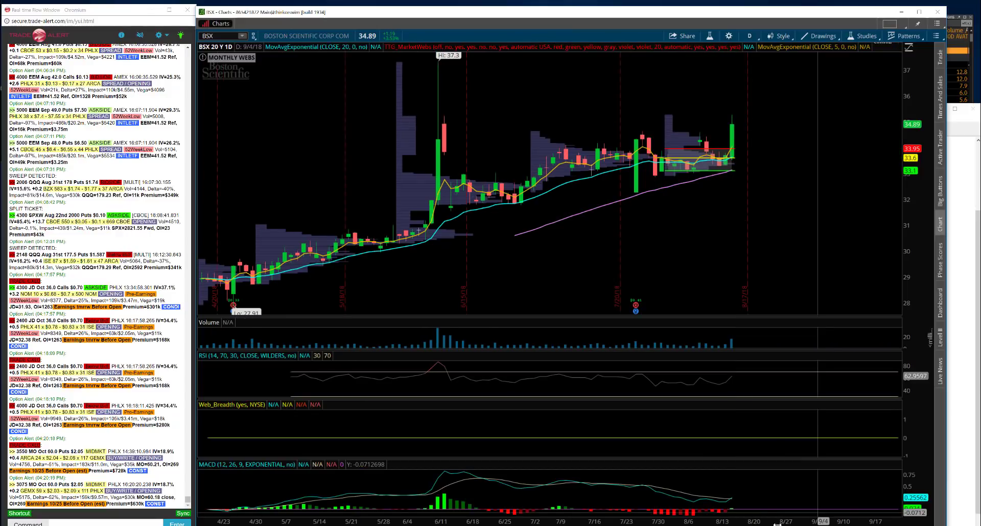
scroll(536, 191, down, 3)
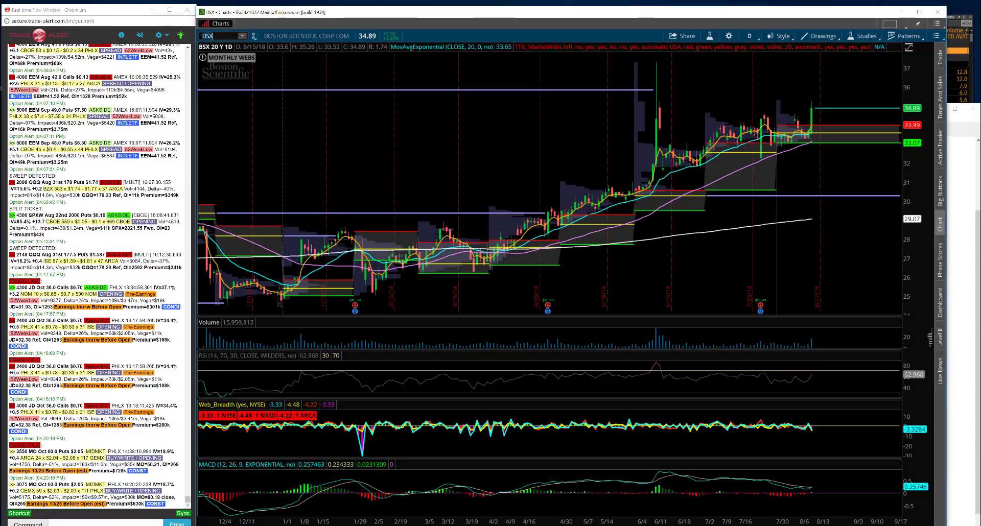
Chart PEP daily candles, then switch to KMB
click(207, 37)
text(PEP)
key(Return)
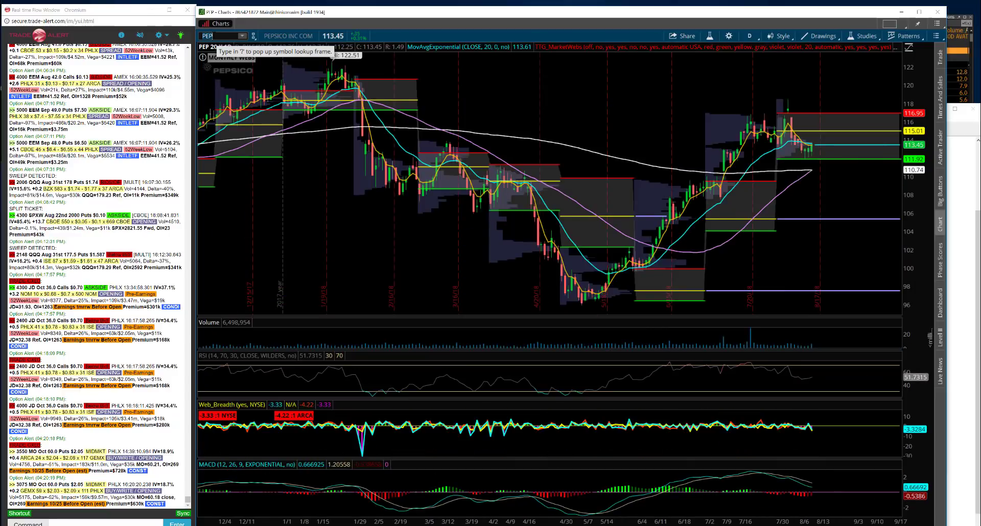
text(KMB)
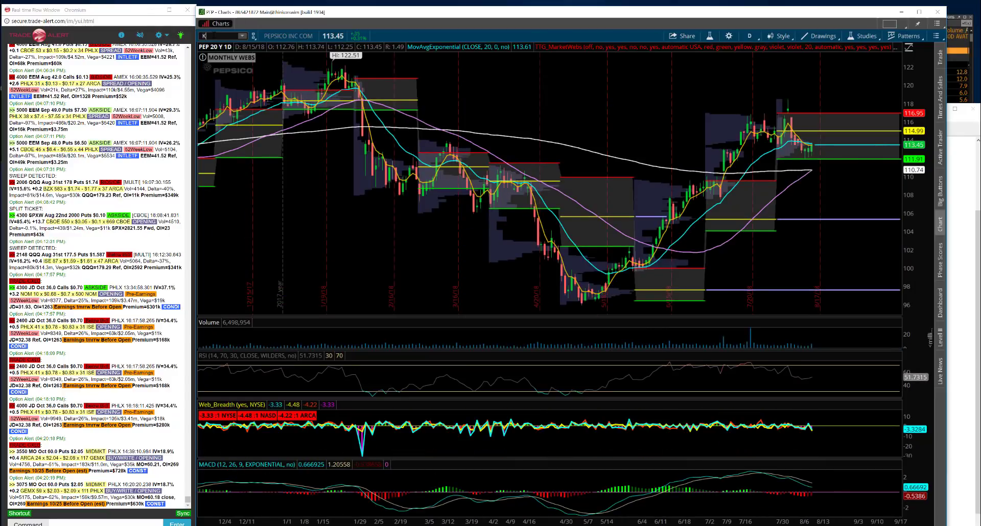
key(Return)
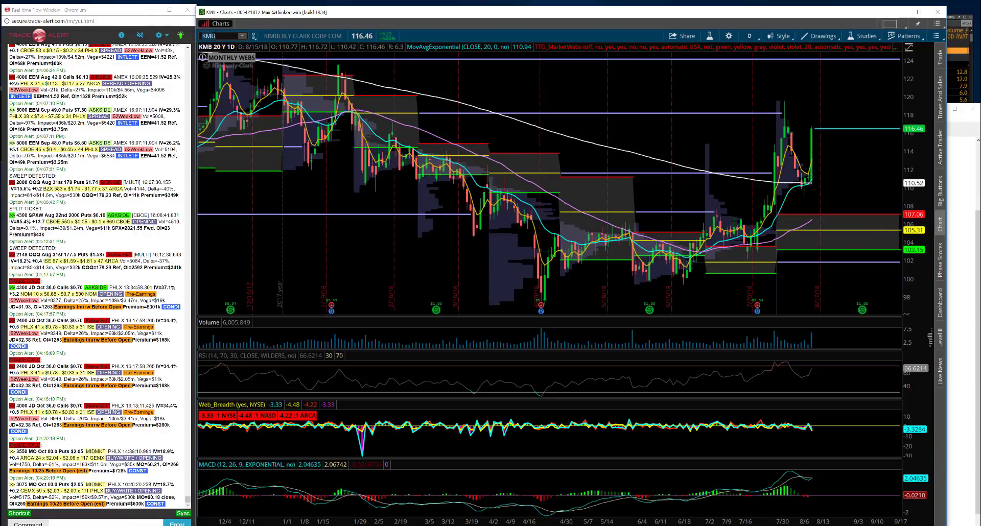
Switch the daily chart to Alibaba (BABA) and view its multi-year history
key(BackSpace)
text(BABA)
key(Return)
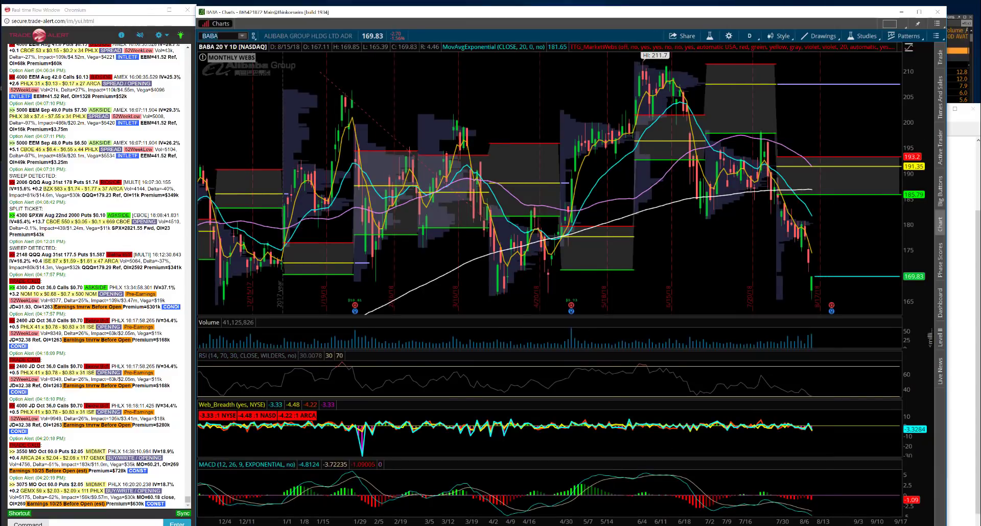
scroll(657, 391, down, 3)
scroll(657, 391, down, 3)
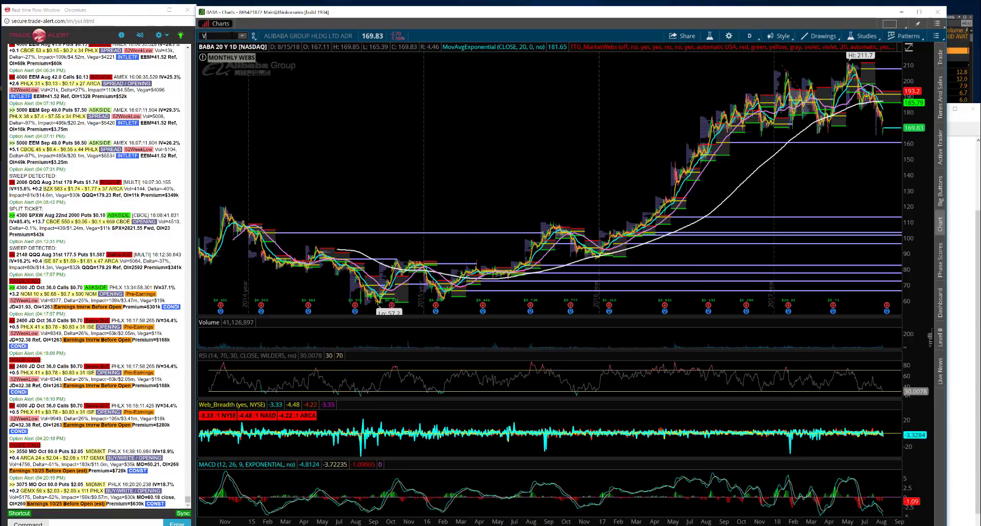
text(VPU)
Glance at VPU, then load 30-Year Treasury Bond futures (/ZB) zoomed to about the last year
key(Return)
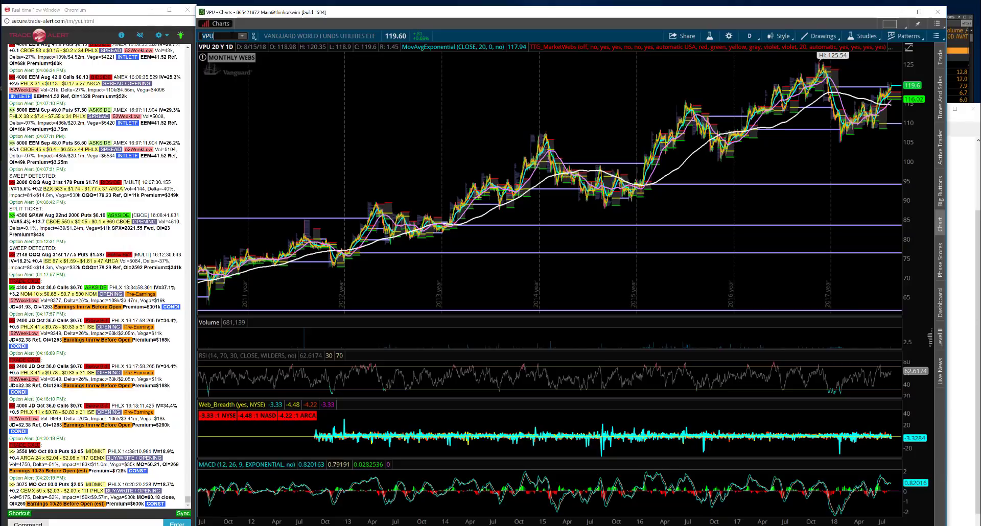
key(BackSpace)
key(BackSpace)
key(BackSpace)
text(/Z)
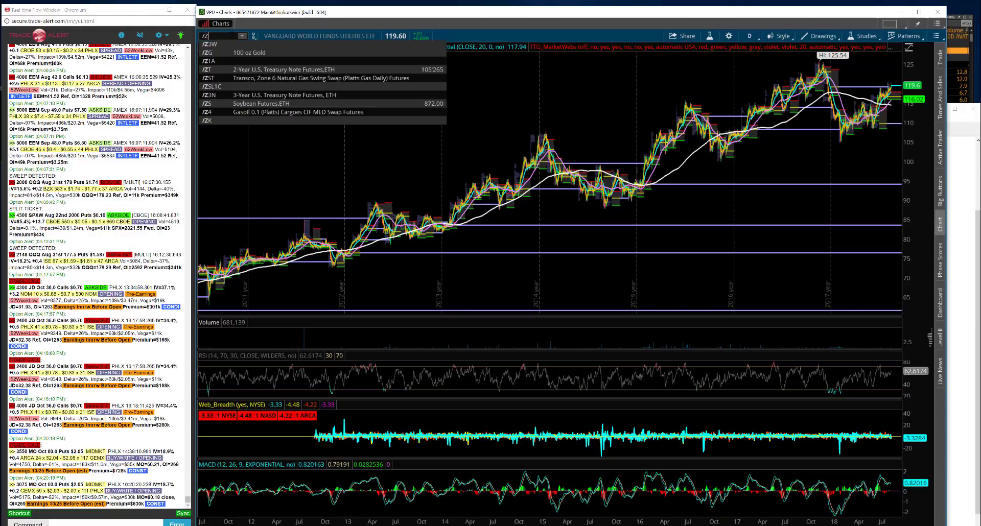
text(B)
key(Return)
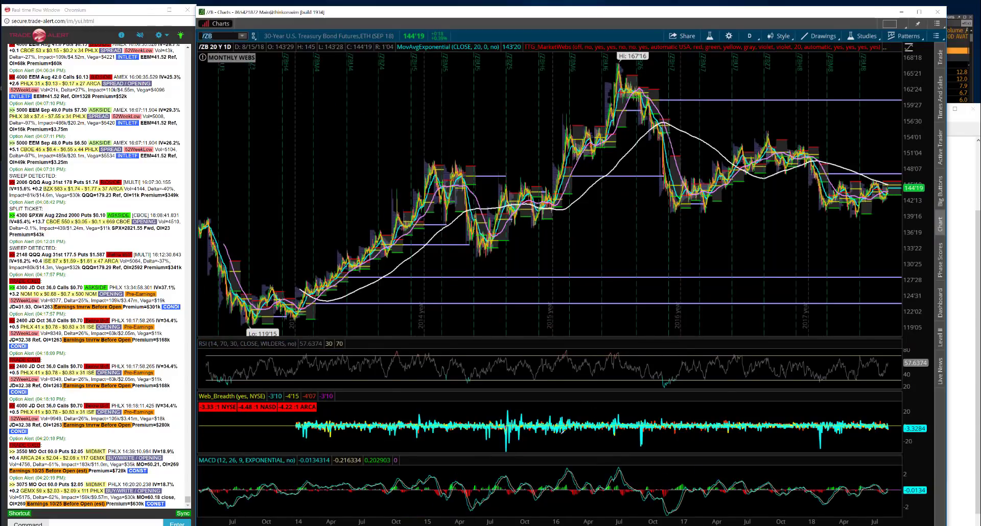
scroll(412, 168, down, 3)
key(ctrl+z)
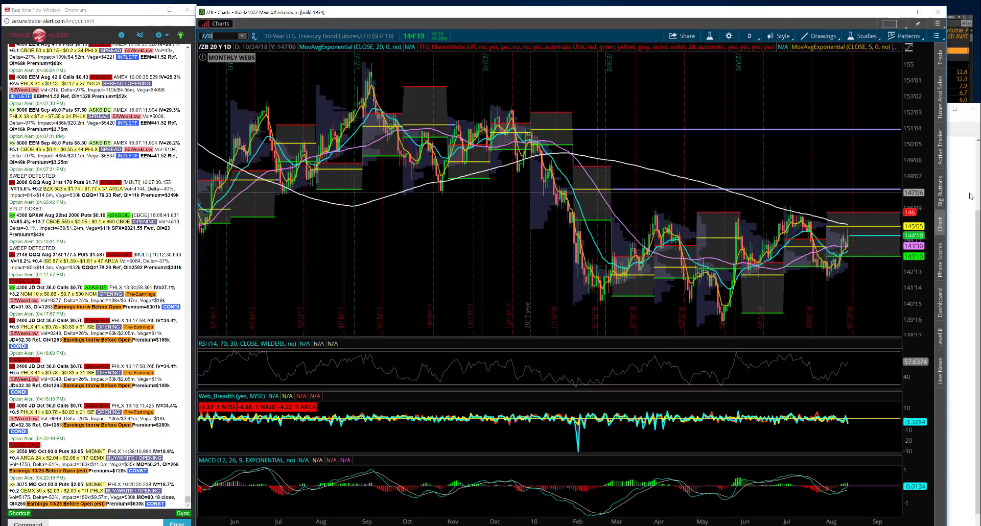
text(XRT)
Review the S&P retail ETF (XRT), then switch the chart to Macy's (M)
key(Return)
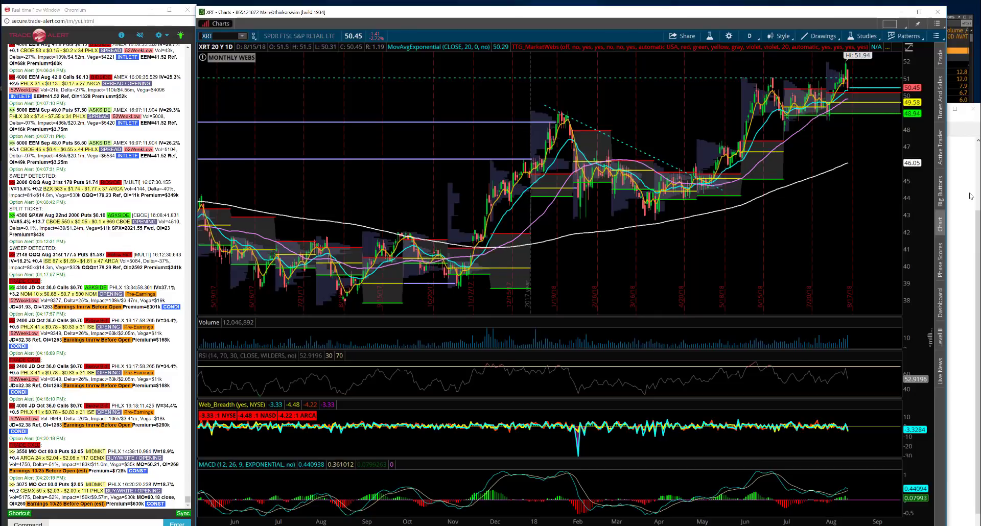
text(M)
key(Return)
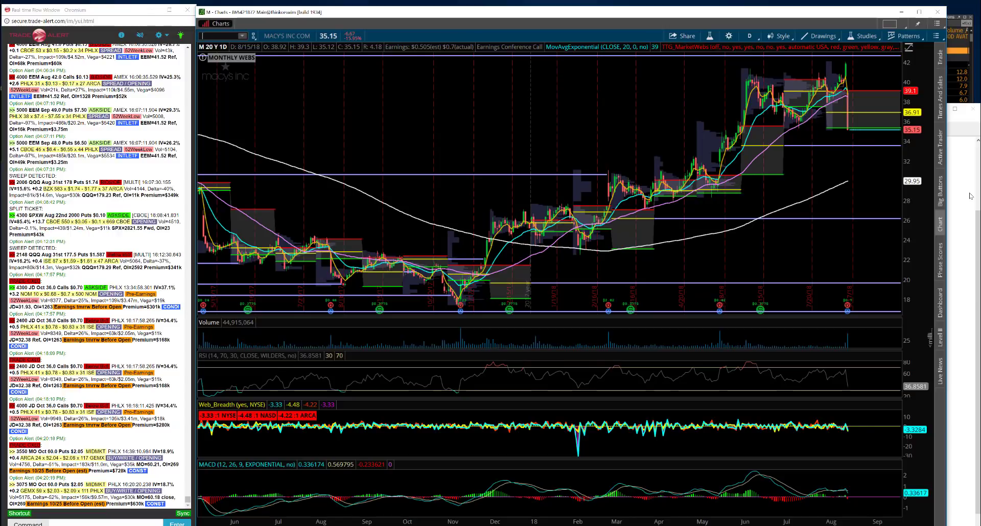
text(STZ)
Review Constellation Brands (STZ), then return the chart to XRT
key(Return)
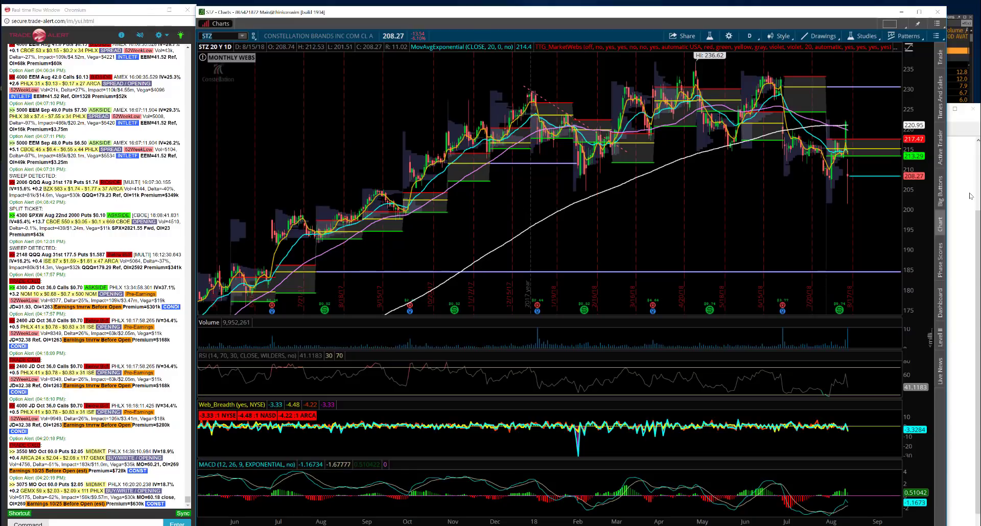
text(XRT)
key(Return)
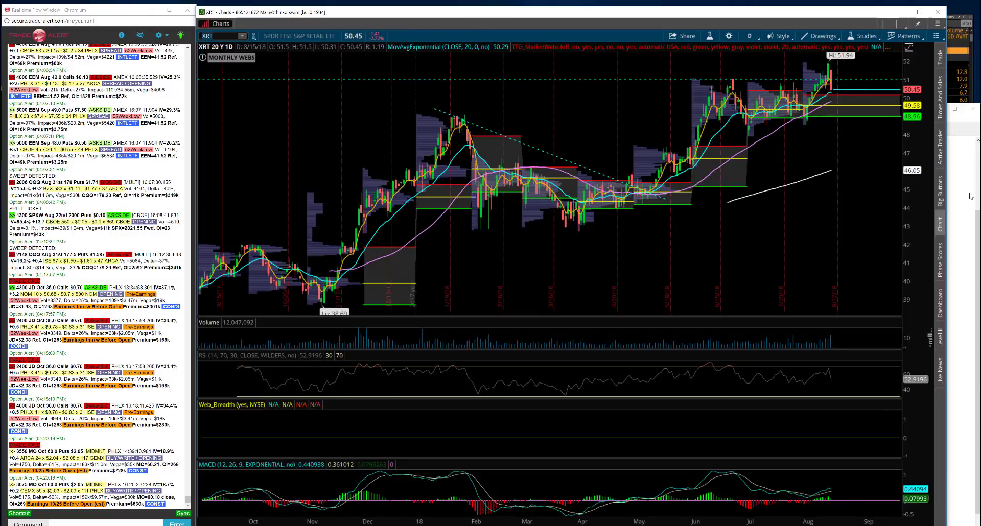